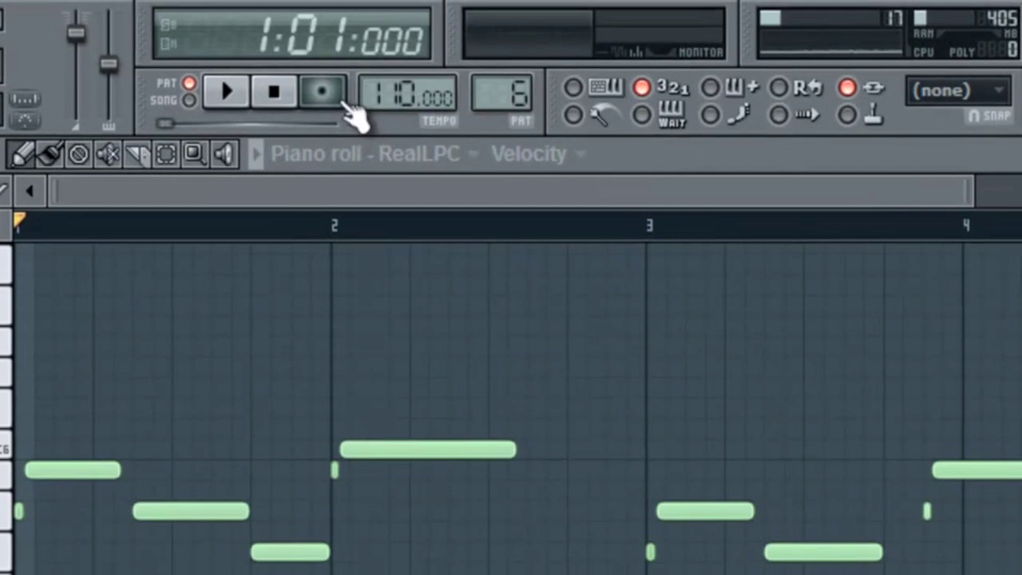
Open the Record button's filter menu to confirm Automation is the ticked recording type.
right_click(336, 99)
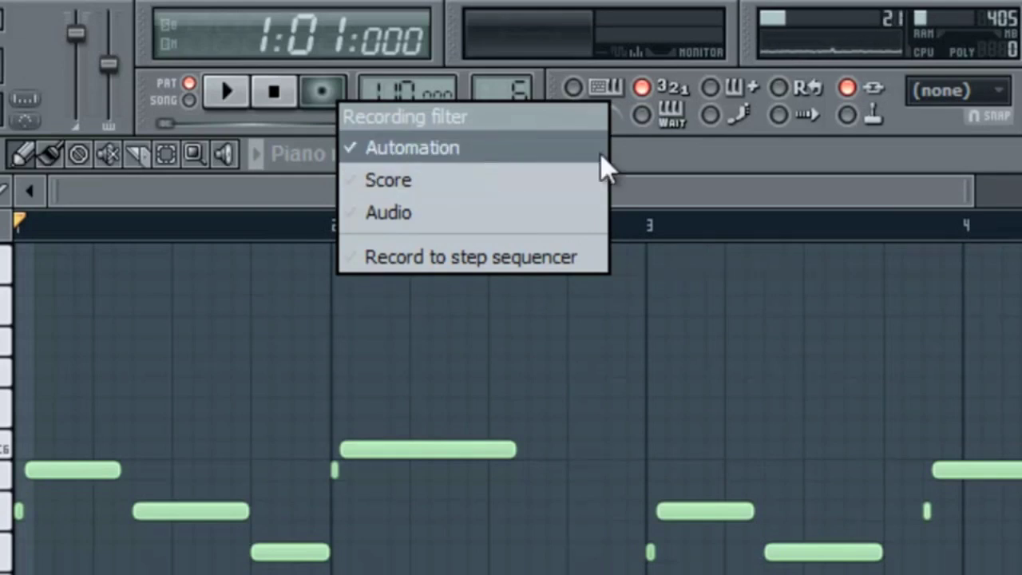
Dismiss the recording filter menu, leaving Automation ticked.
left_click(651, 204)
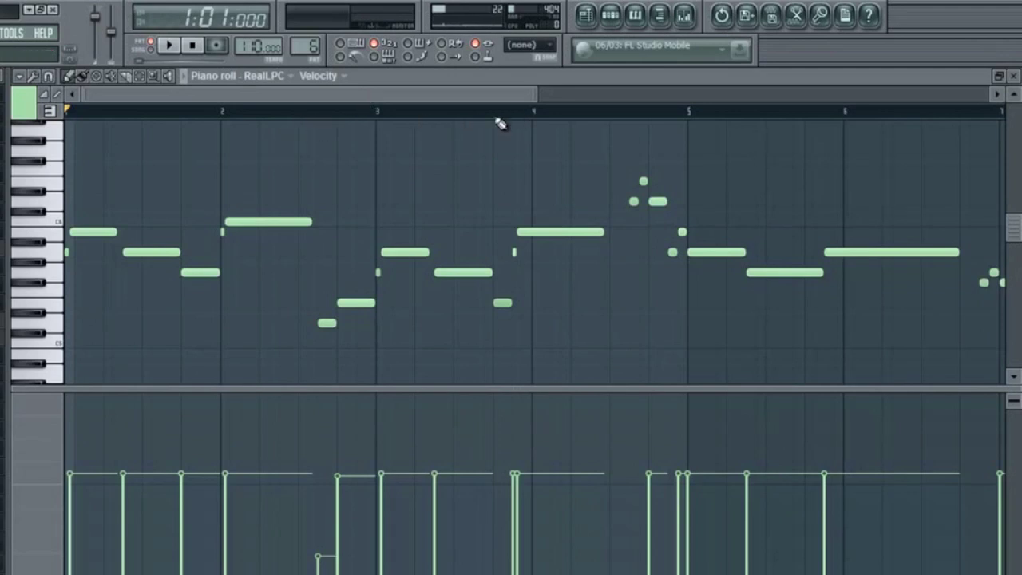
Play the RealLPC melody in pattern 6 from the start, then stop it.
left_click_drag(292, 103, 221, 102)
left_click(171, 46)
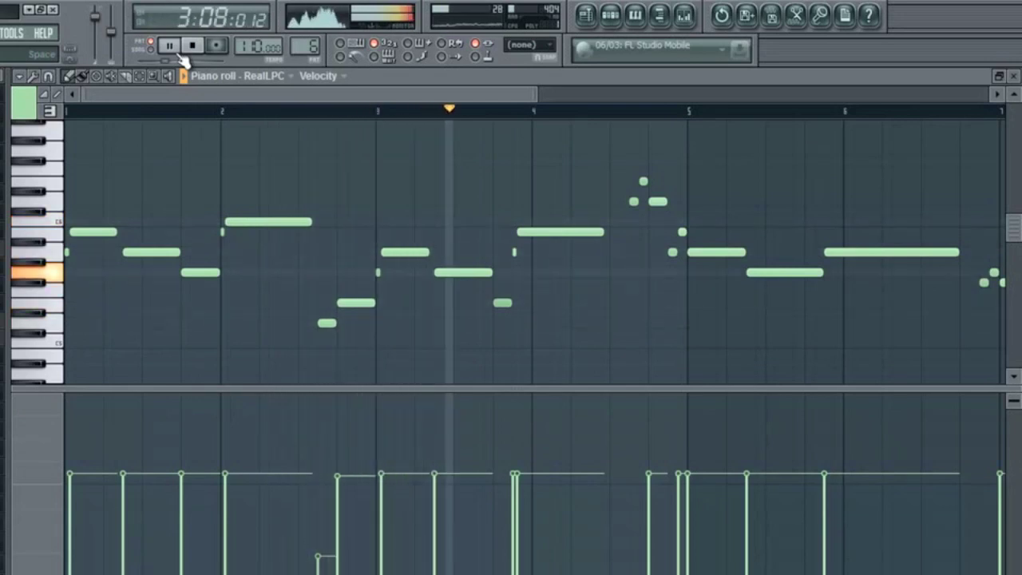
left_click_drag(353, 95, 537, 99)
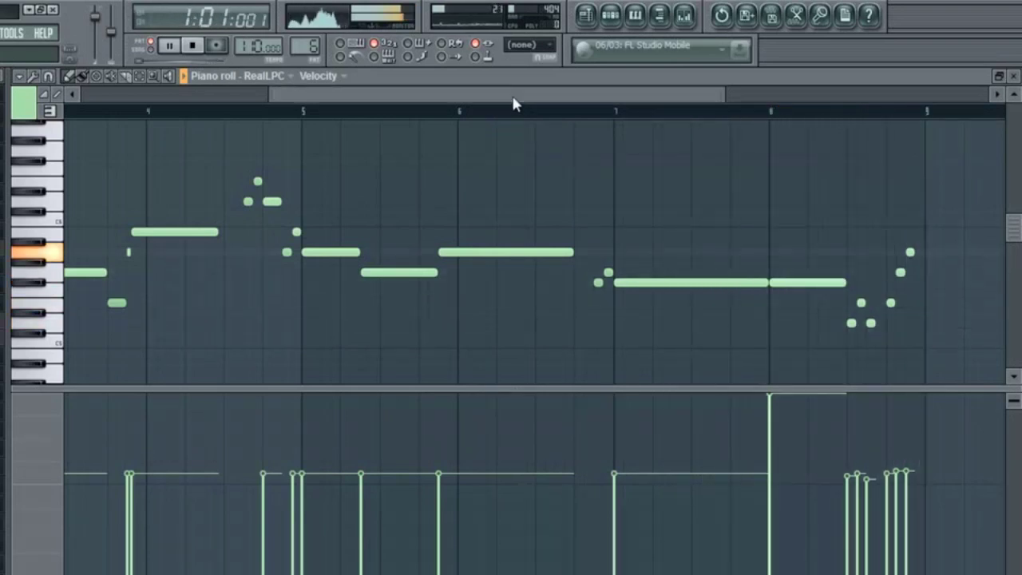
key("space")
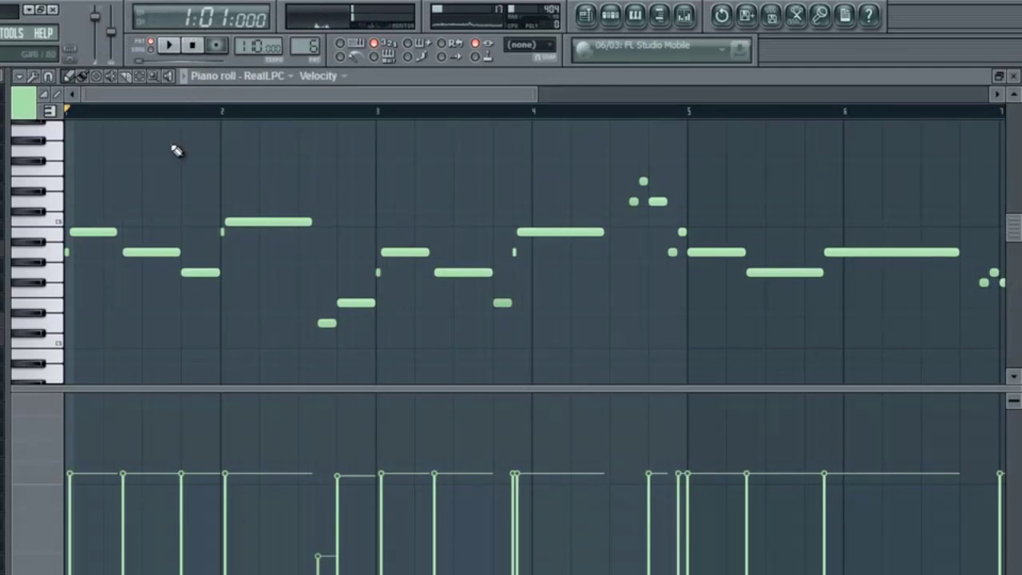
Check the RealLPC guitar plugin windows, close them, and reopen the recording filter menu.
left_click(611, 20)
left_click(317, 453)
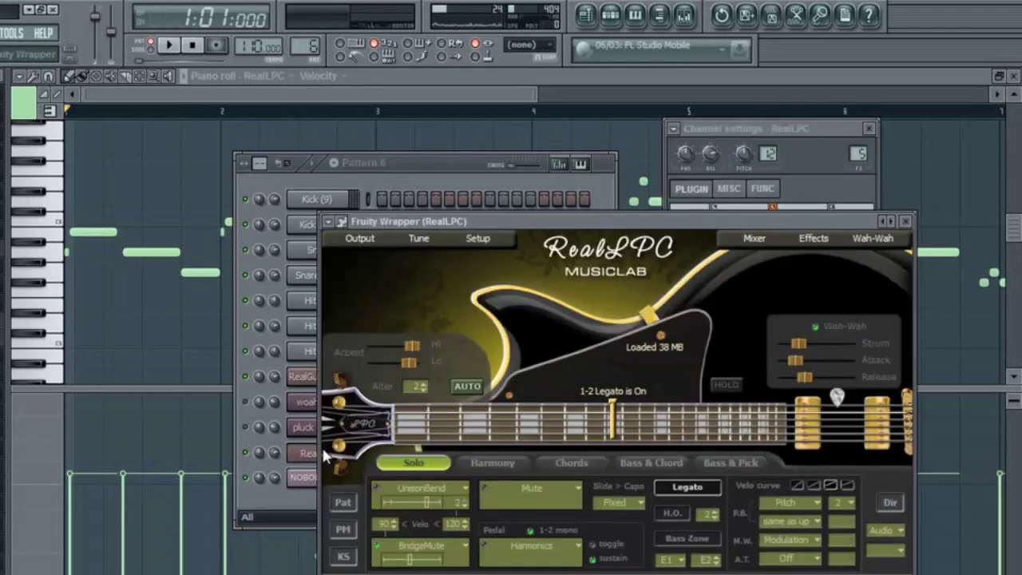
left_click(800, 163)
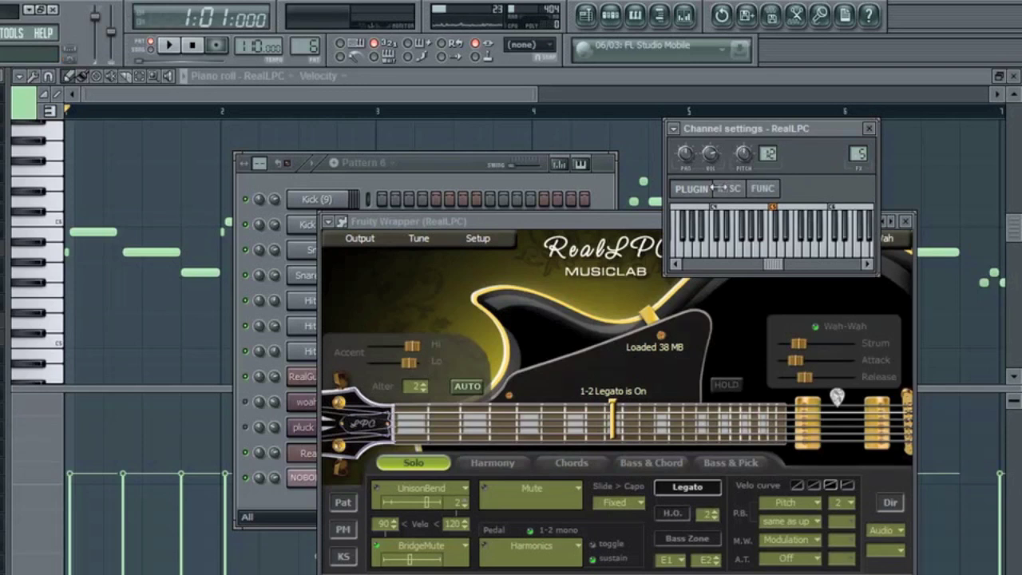
left_click(274, 98)
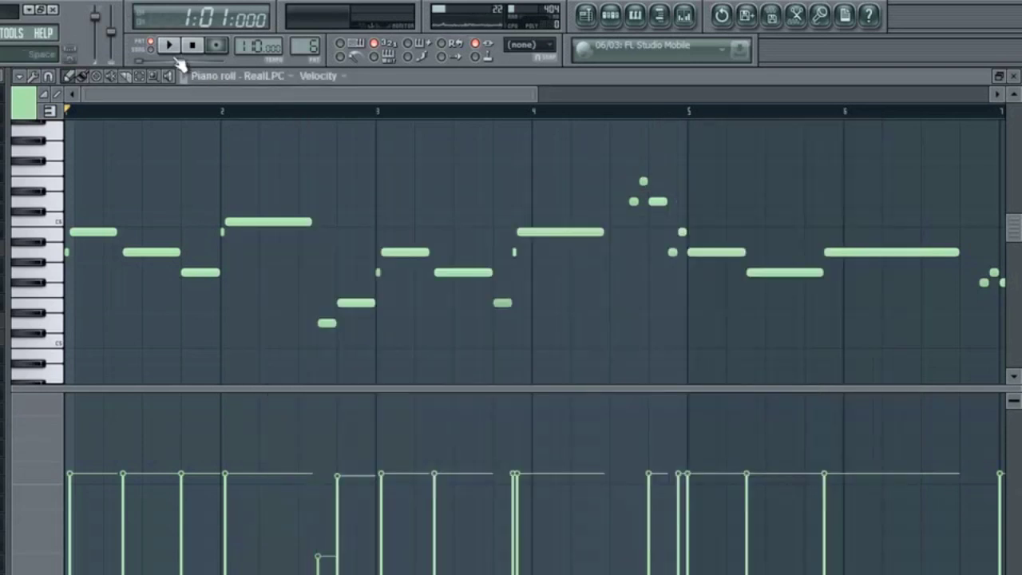
right_click(216, 46)
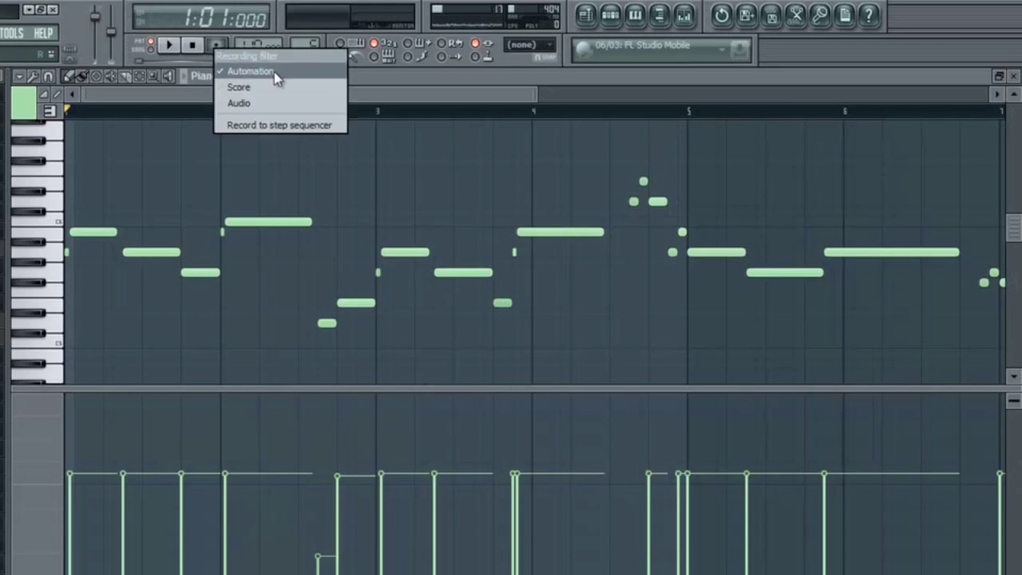
Record a take while the RealLPC melody plays, then stop.
left_click(191, 80)
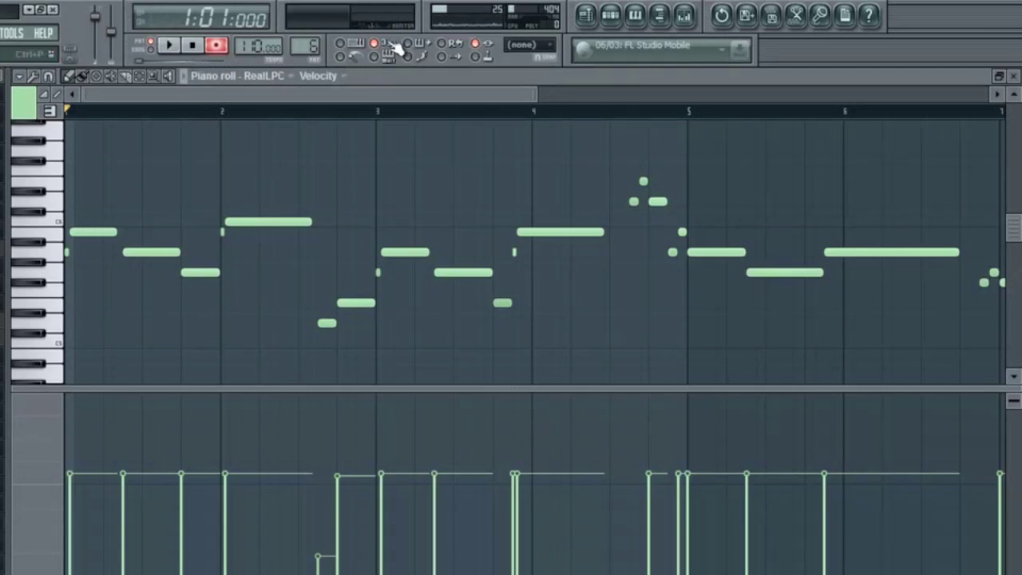
left_click(169, 46)
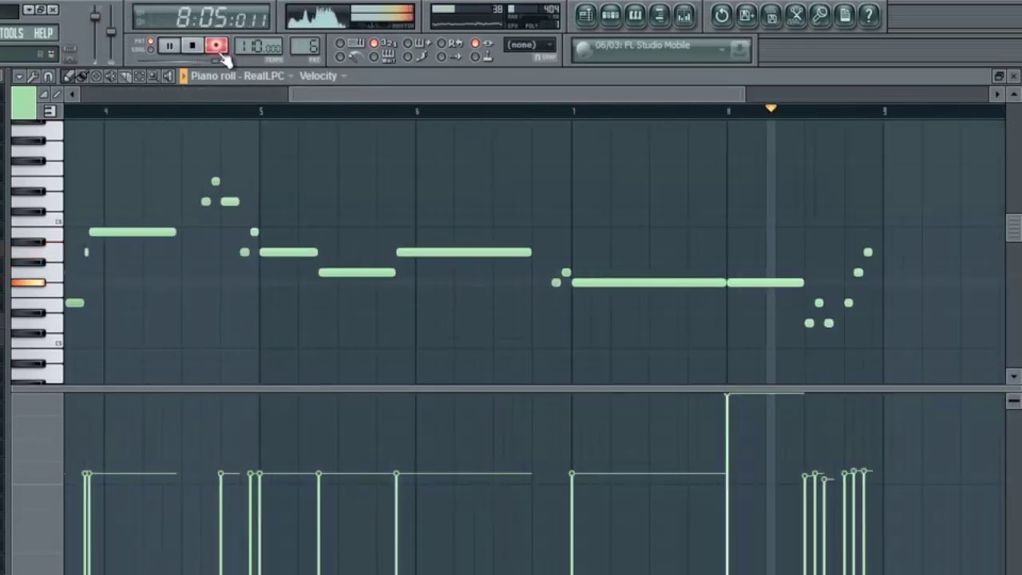
left_click(195, 46)
left_click_drag(312, 98, 85, 102)
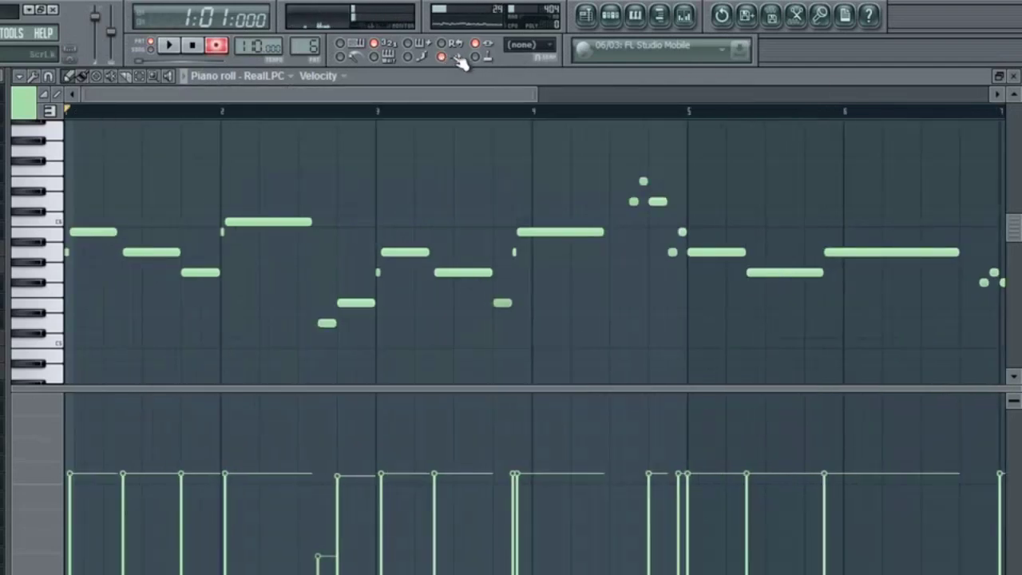
Move the song position to bar 6 and stop playback.
left_click_drag(890, 122, 869, 118)
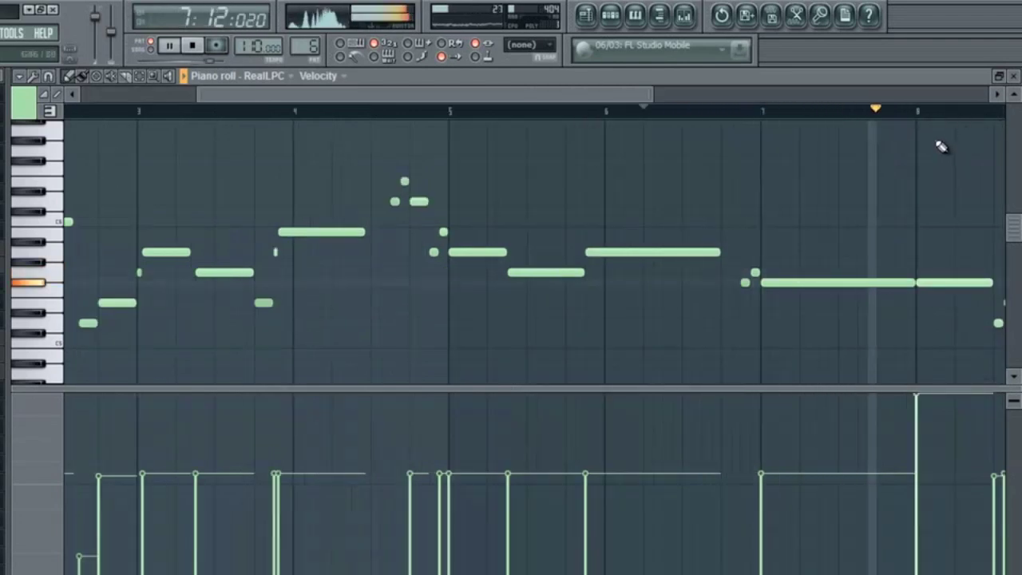
left_click(192, 45)
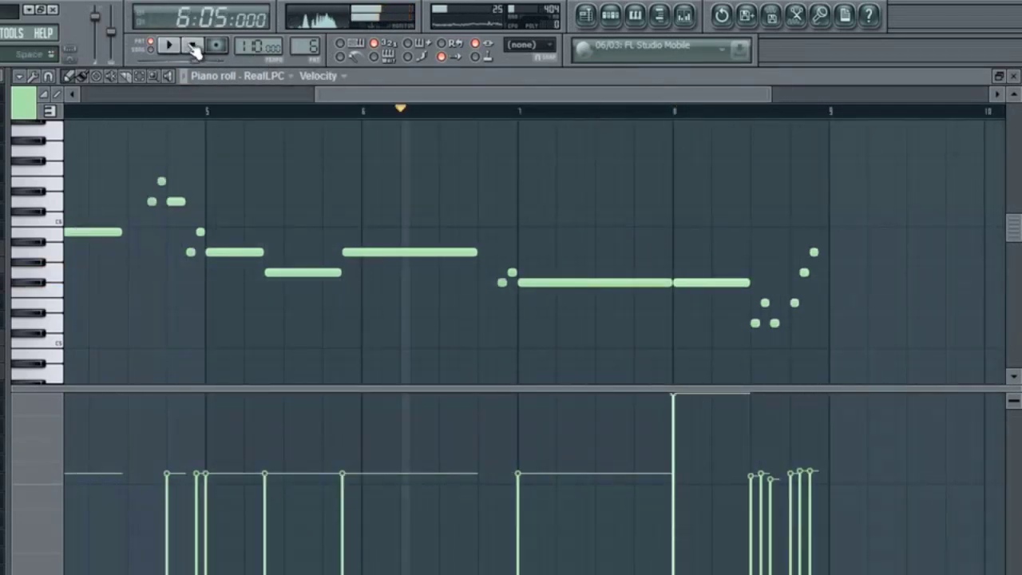
left_click_drag(364, 94, 79, 104)
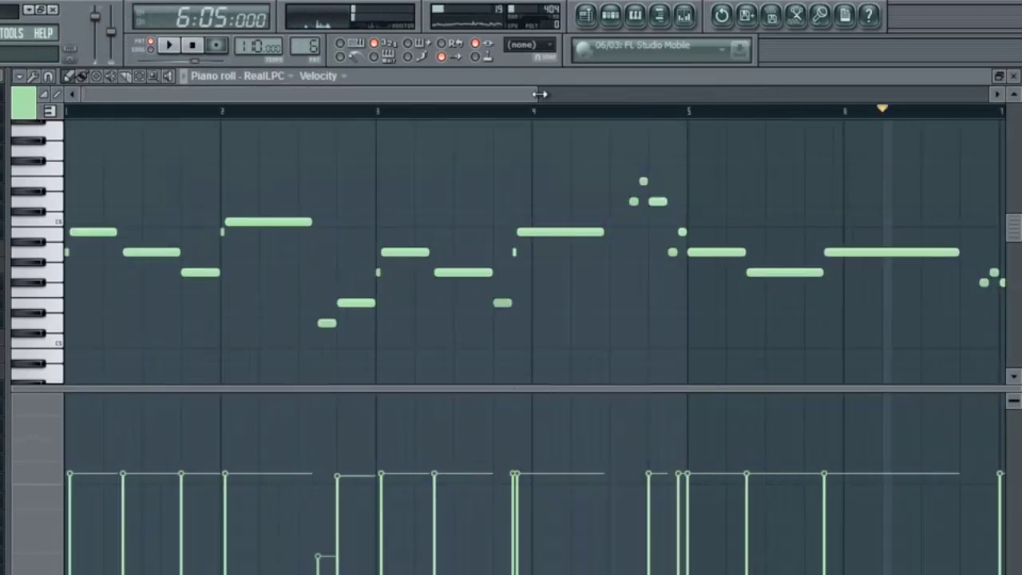
left_click_drag(540, 95, 694, 137)
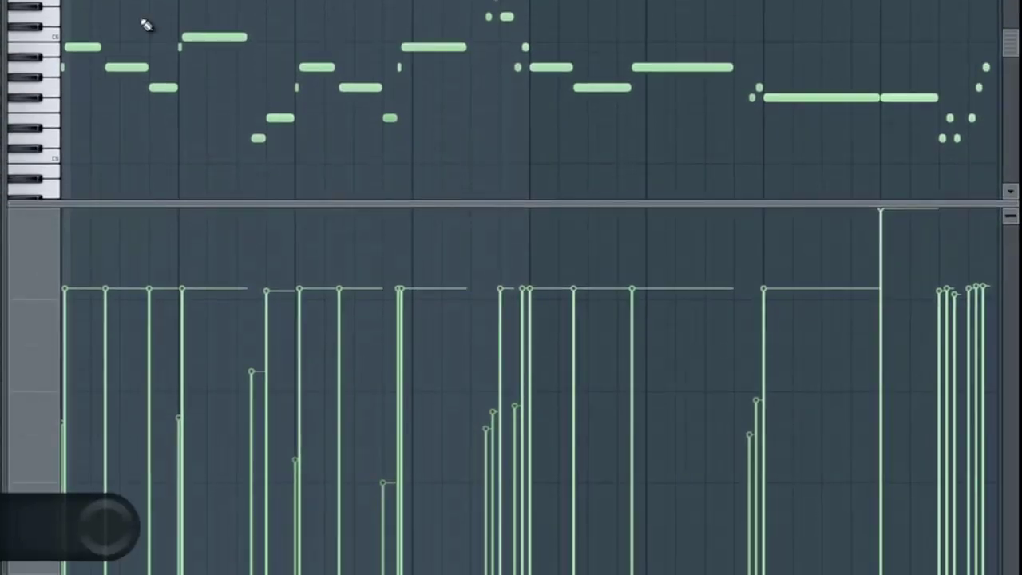
Show Channel pitch events in an enlarged event lane and play back the melody.
left_click(29, 310)
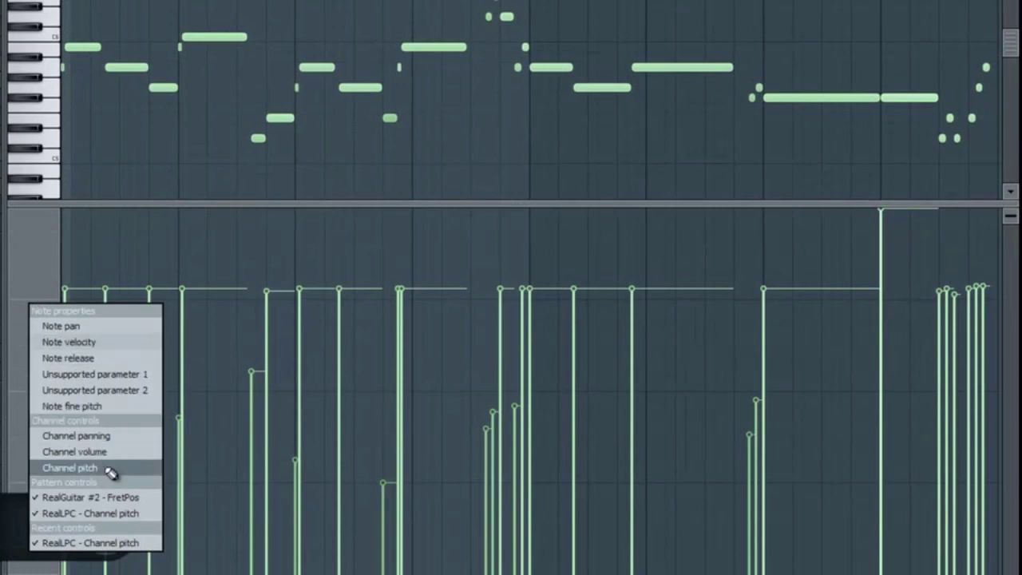
left_click(77, 468)
left_click_drag(191, 203, 191, 106)
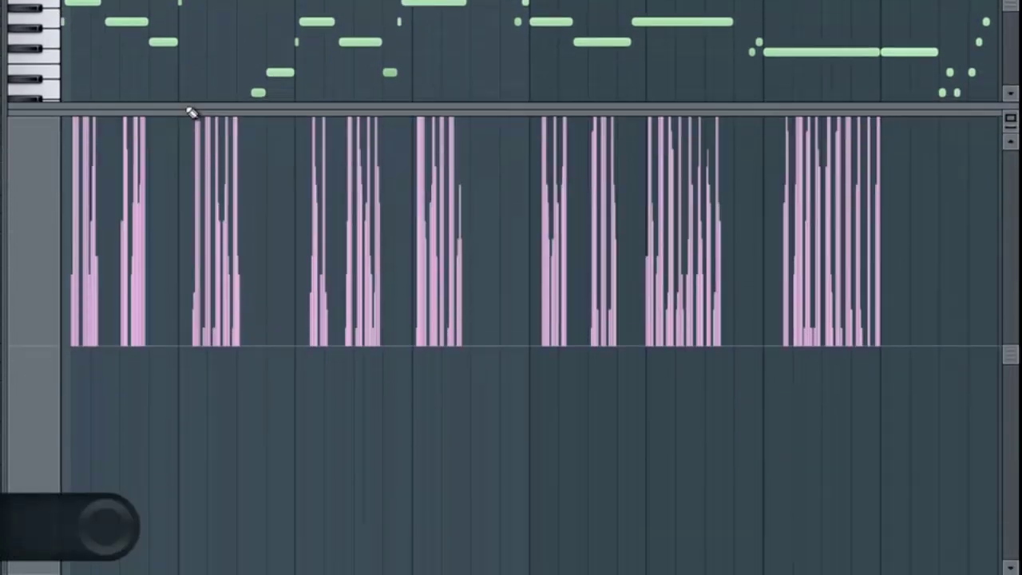
mouse_move(1013, 330)
left_mouse_down()
mouse_move(1013, 294)
mouse_move(1011, 342)
left_mouse_up()
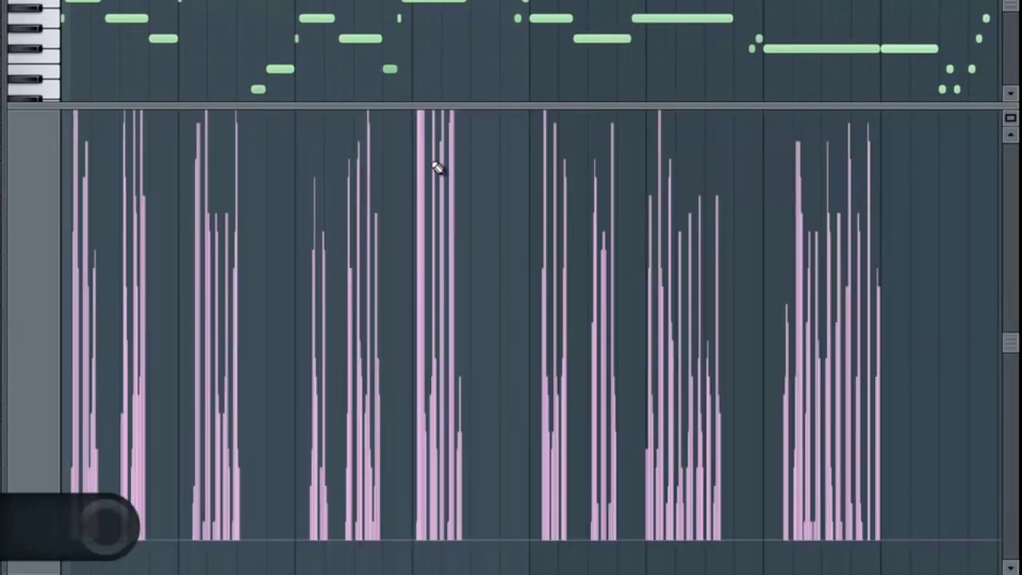
key("space")
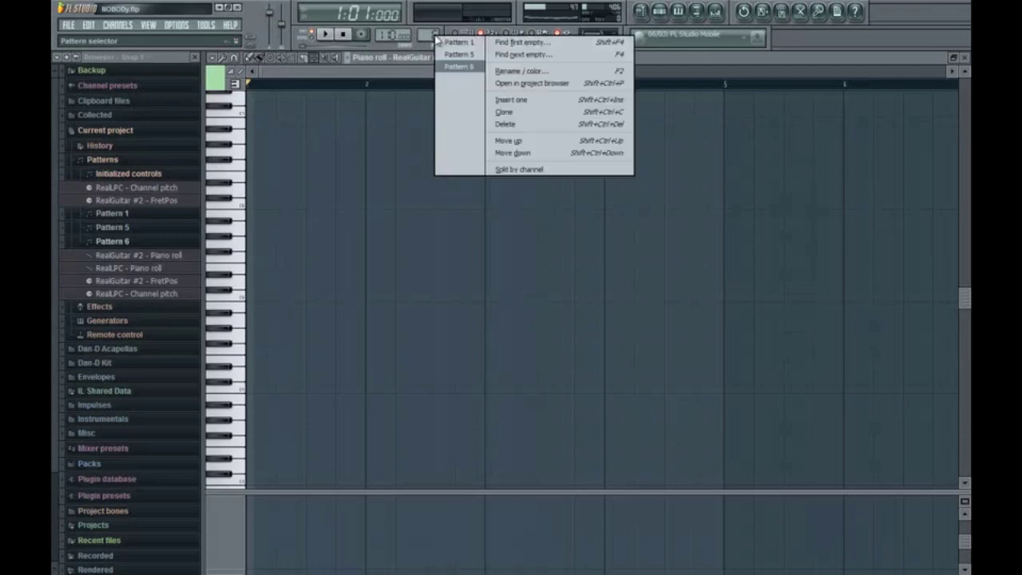
Keep Score as the recording type, arm recording, and record the guitar part into RealGuitar #2.
left_click(361, 35)
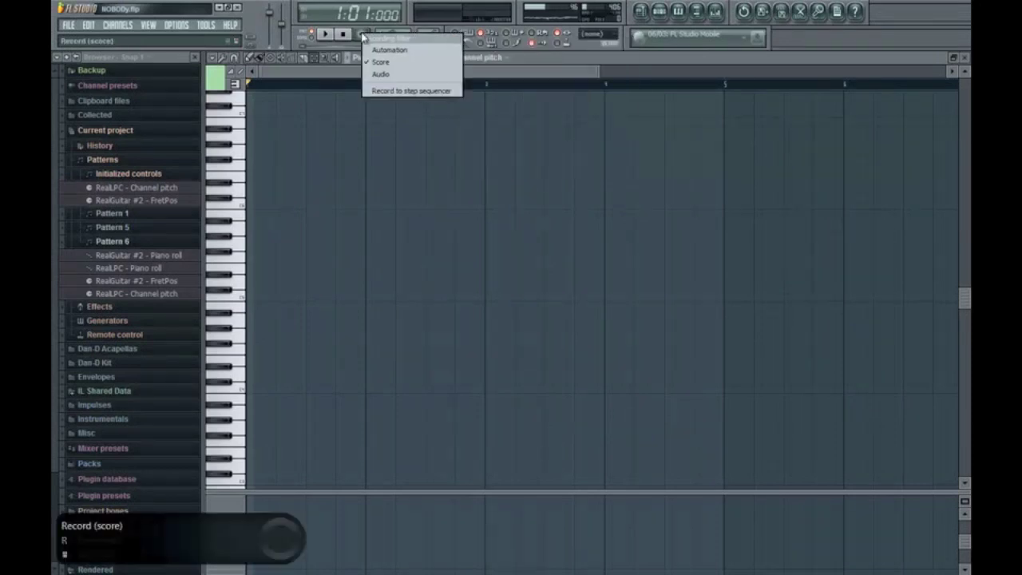
left_click(361, 35)
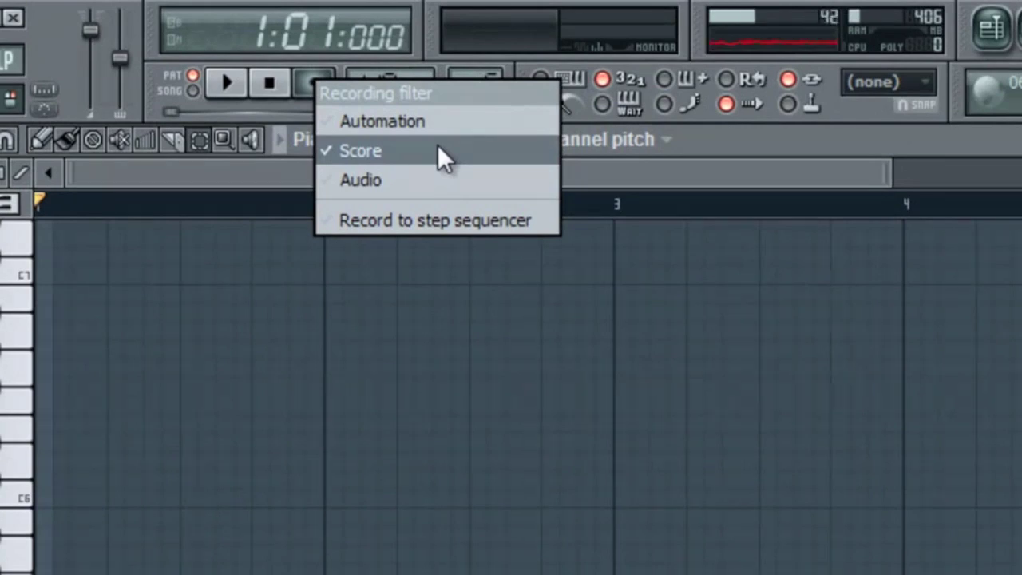
left_click(587, 170)
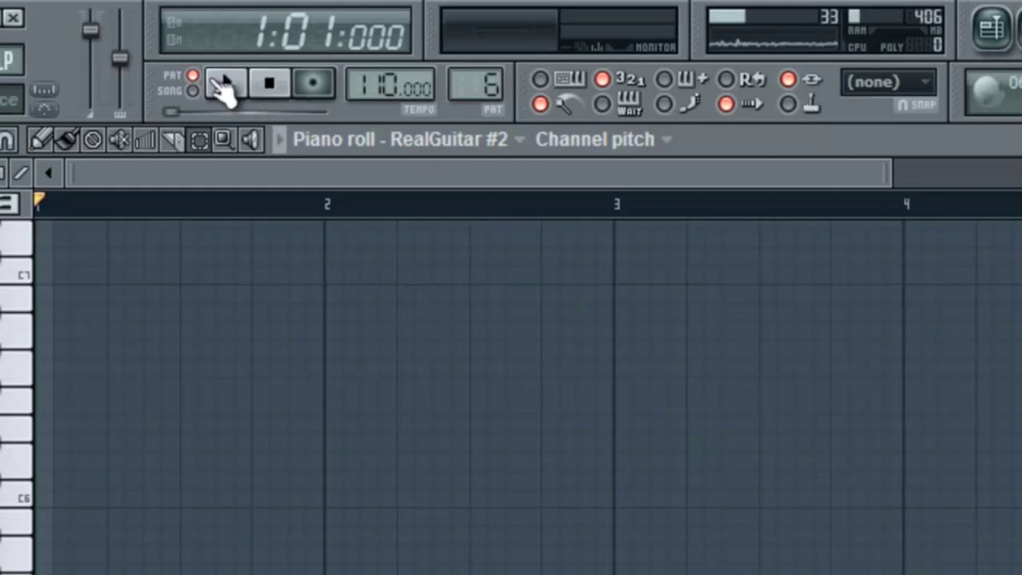
left_click(312, 84)
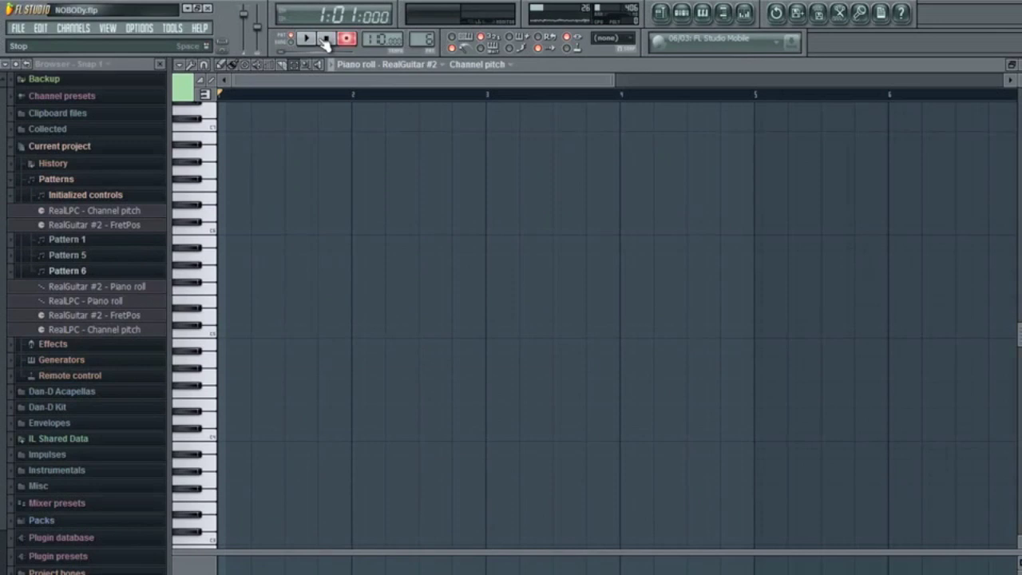
key("space")
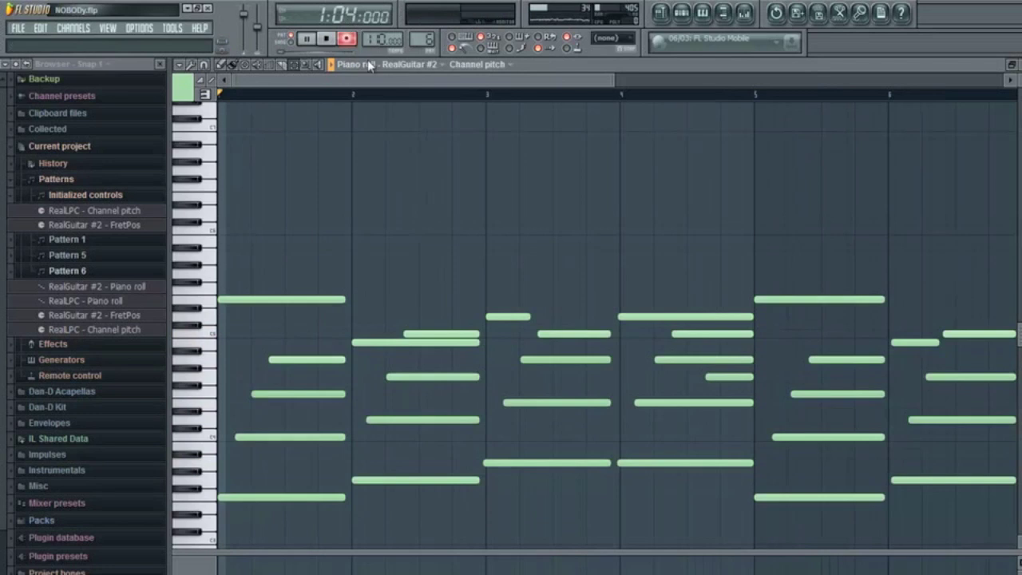
Stop recording, switch to draw mode, and play back the recorded notes.
left_click(347, 38)
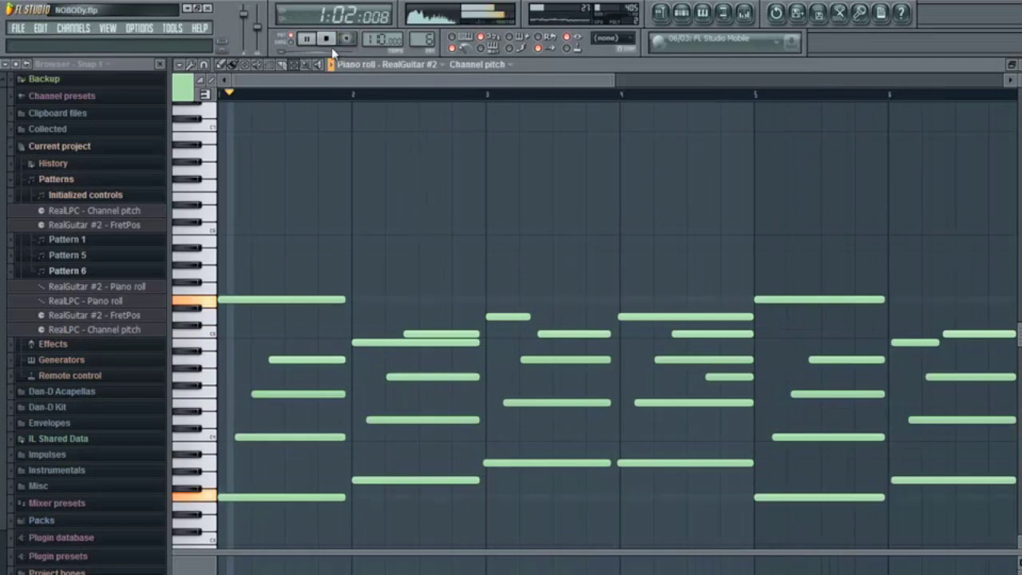
left_click(327, 40)
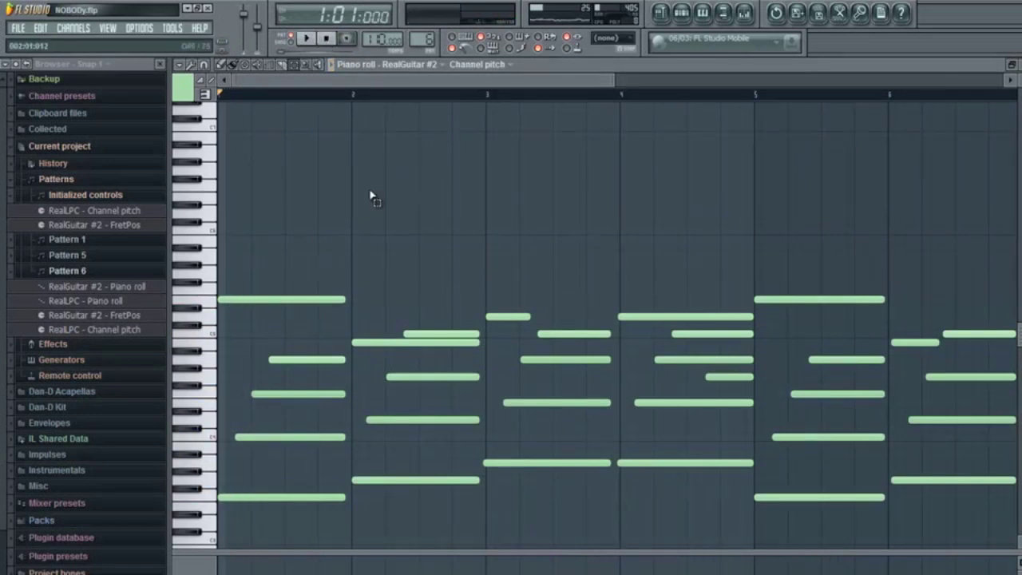
key("p")
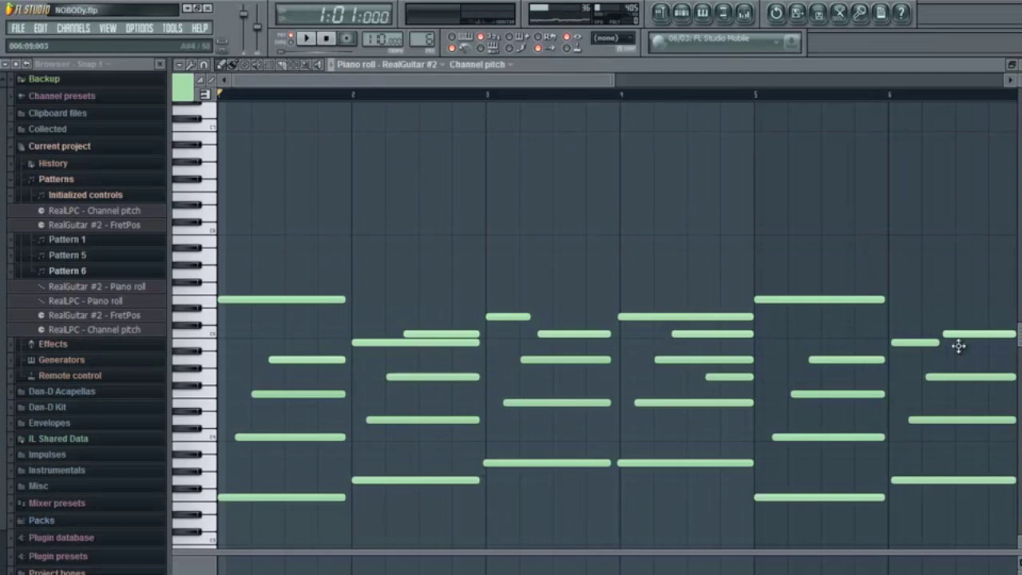
key("space")
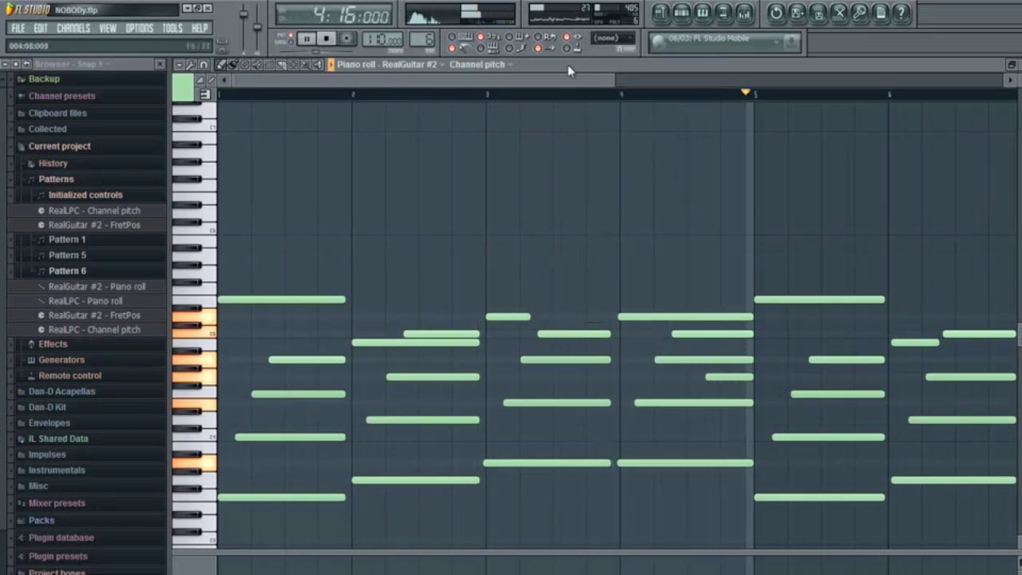
key("space")
Quick-quantize the start times of the notes in bars 1–4.
left_click_drag(548, 460, 221, 508)
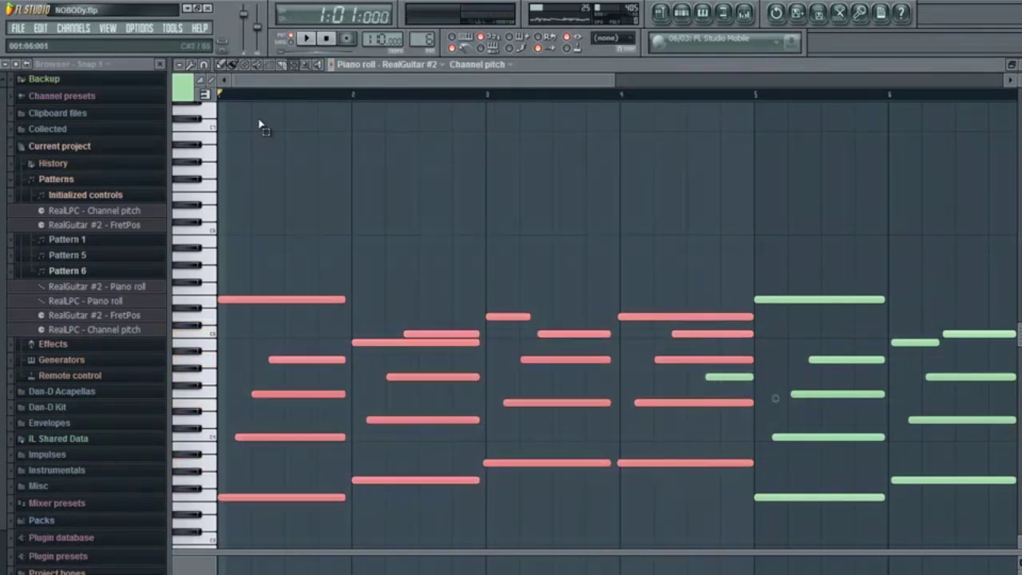
left_click(192, 66)
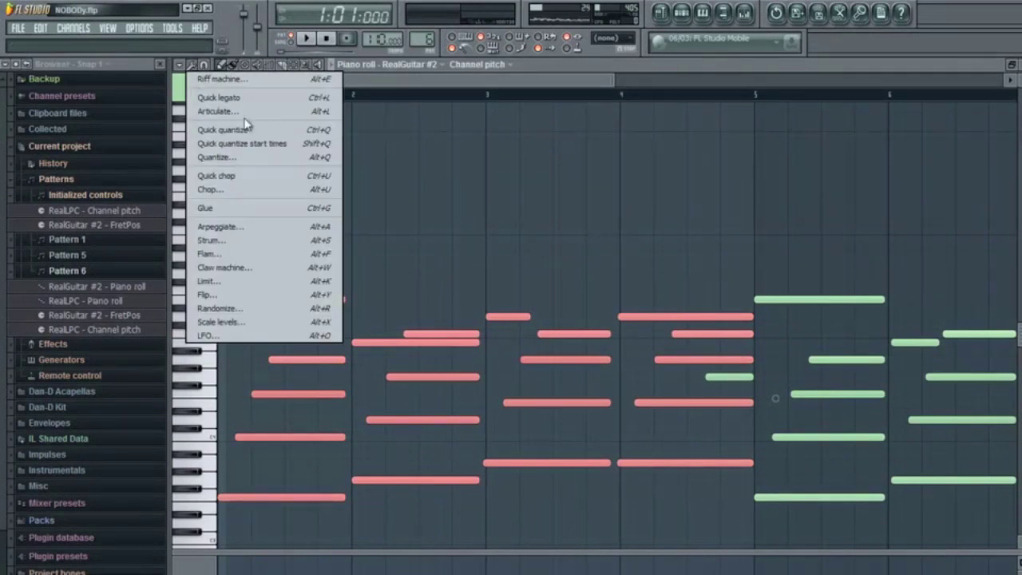
left_click(275, 150)
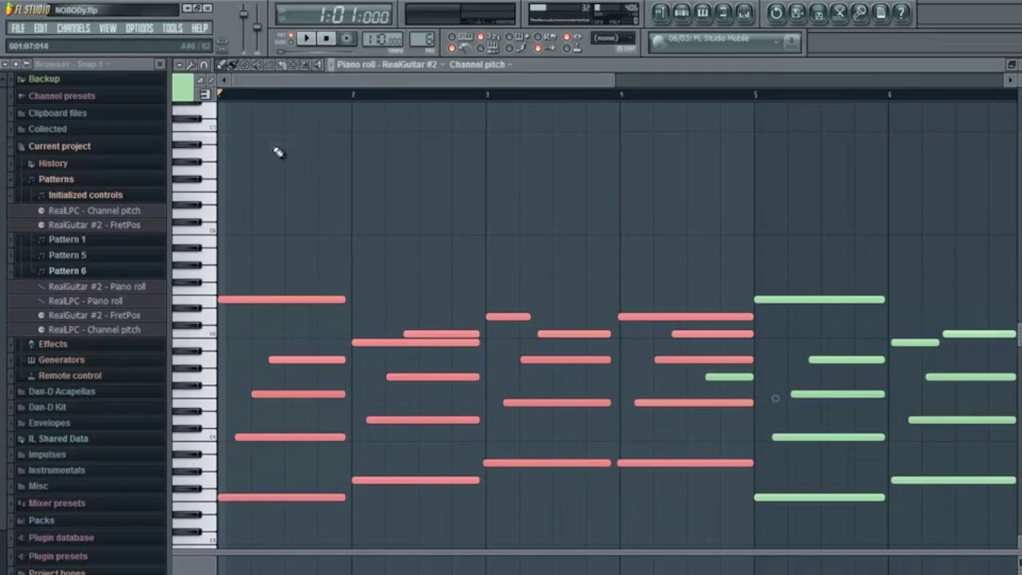
Set snap to 1/4 step, quantize the start times again, play, and deselect all notes.
left_click(620, 39)
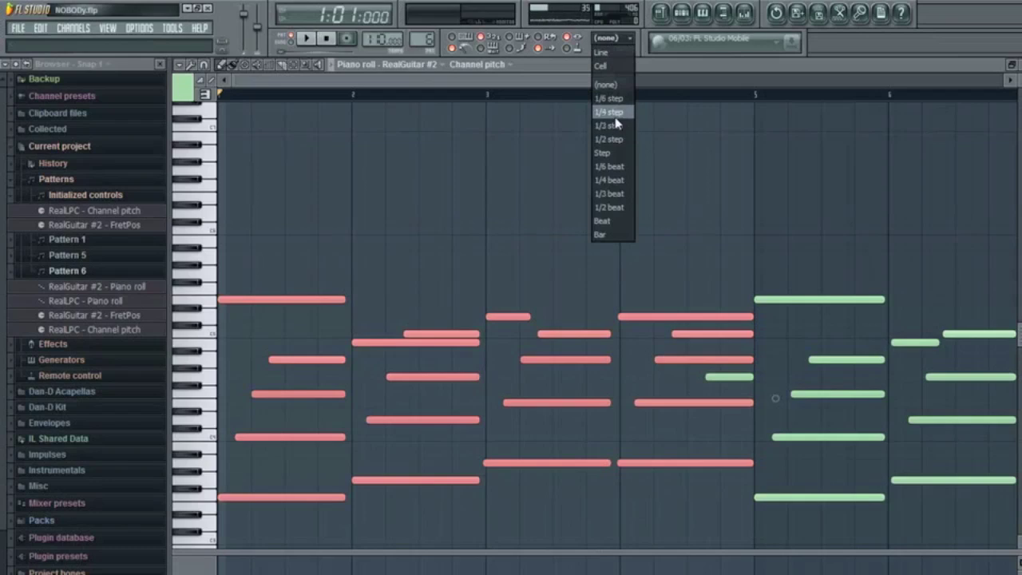
left_click(613, 112)
left_click(141, 30)
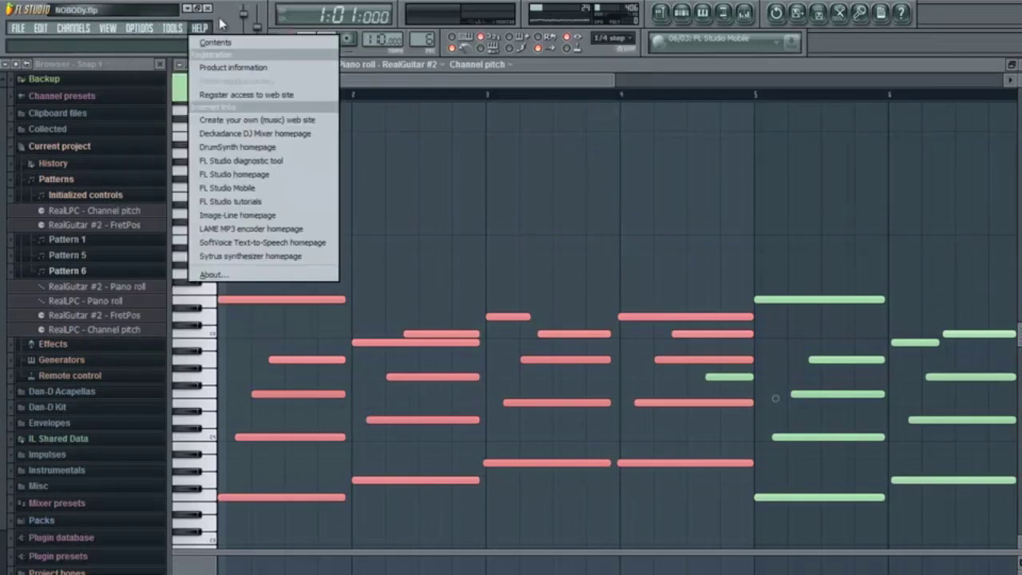
left_click(192, 65)
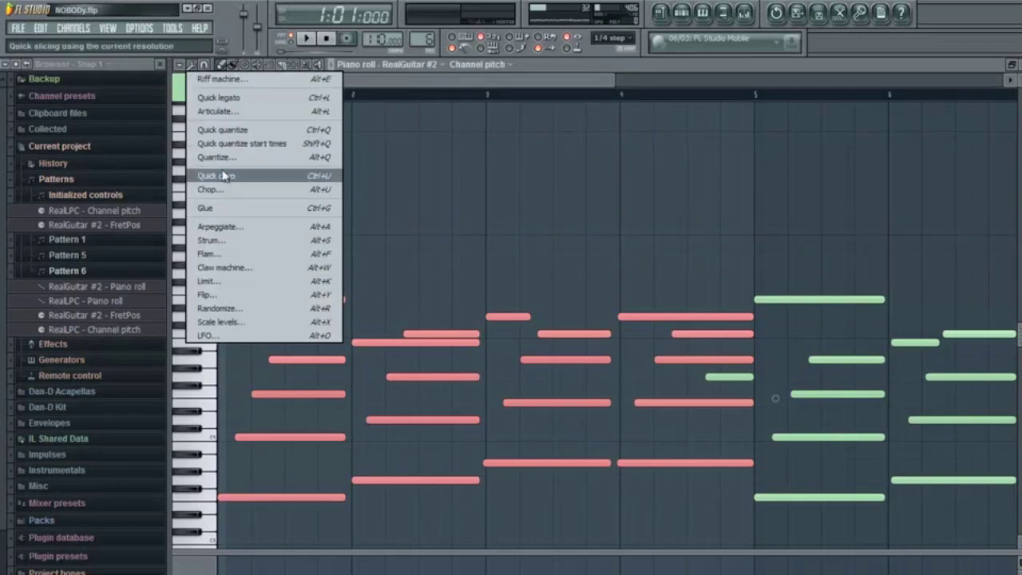
left_click(238, 144)
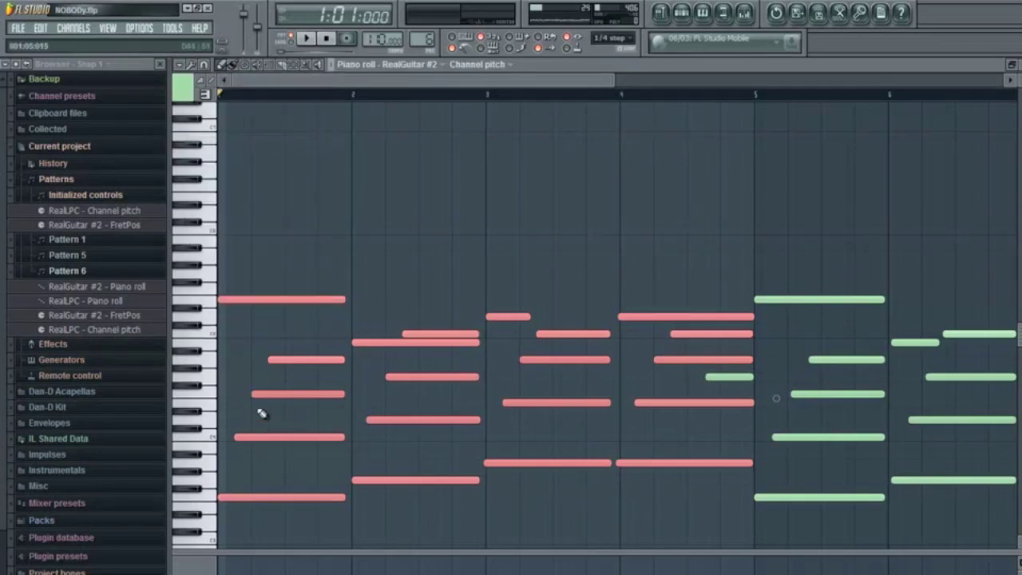
key("space")
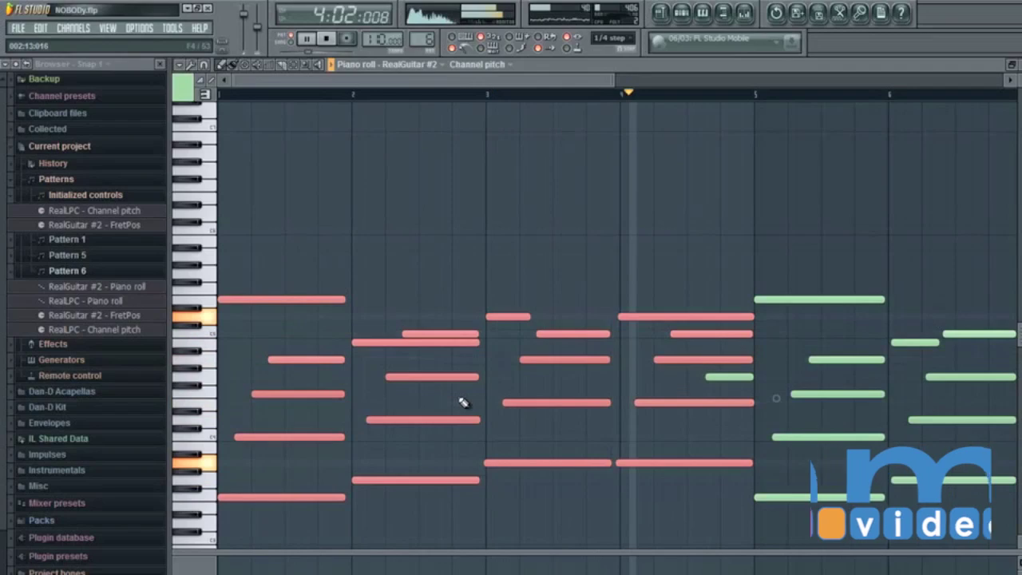
left_click(607, 446)
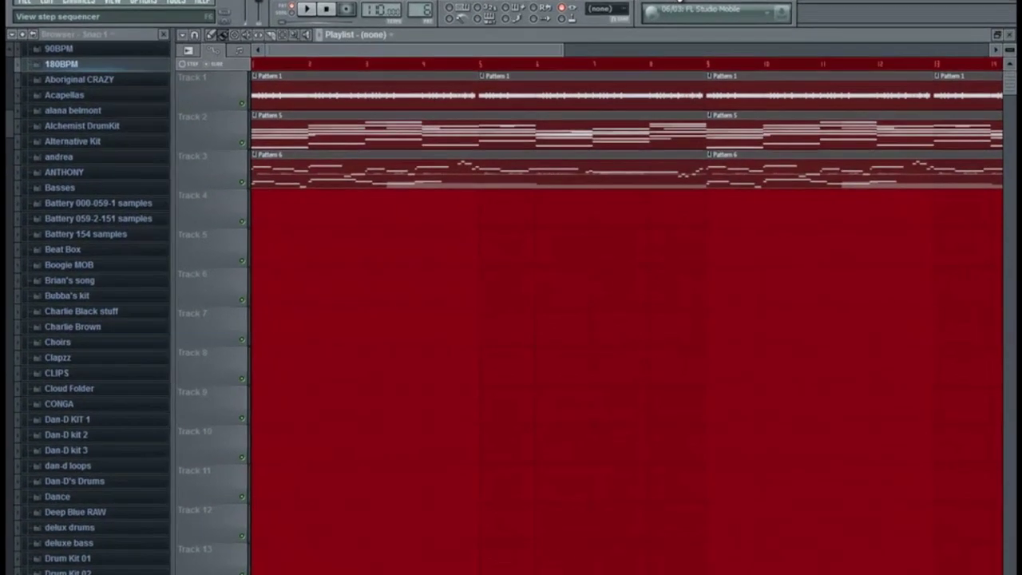
left_click(659, 10)
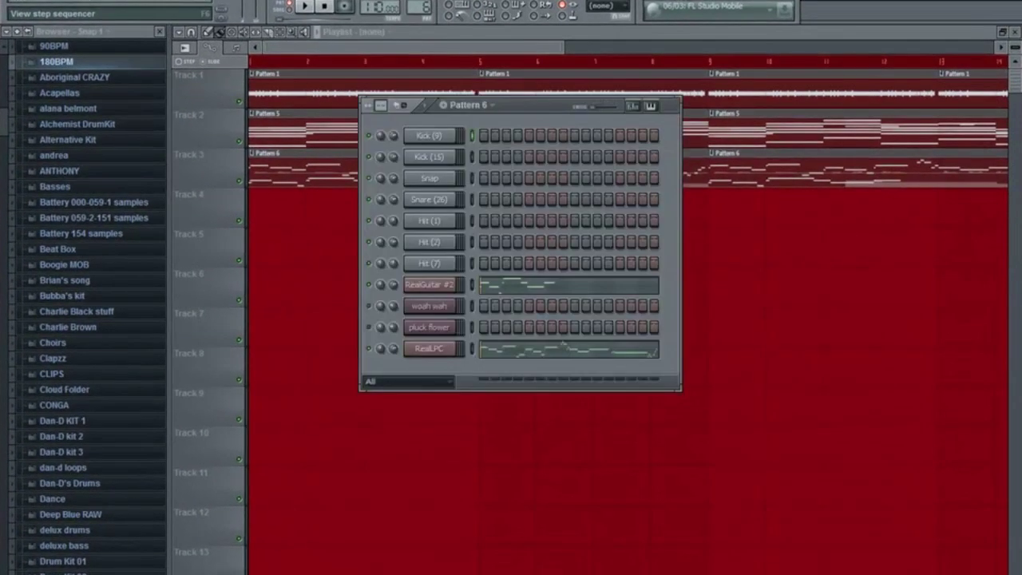
left_click(573, 15)
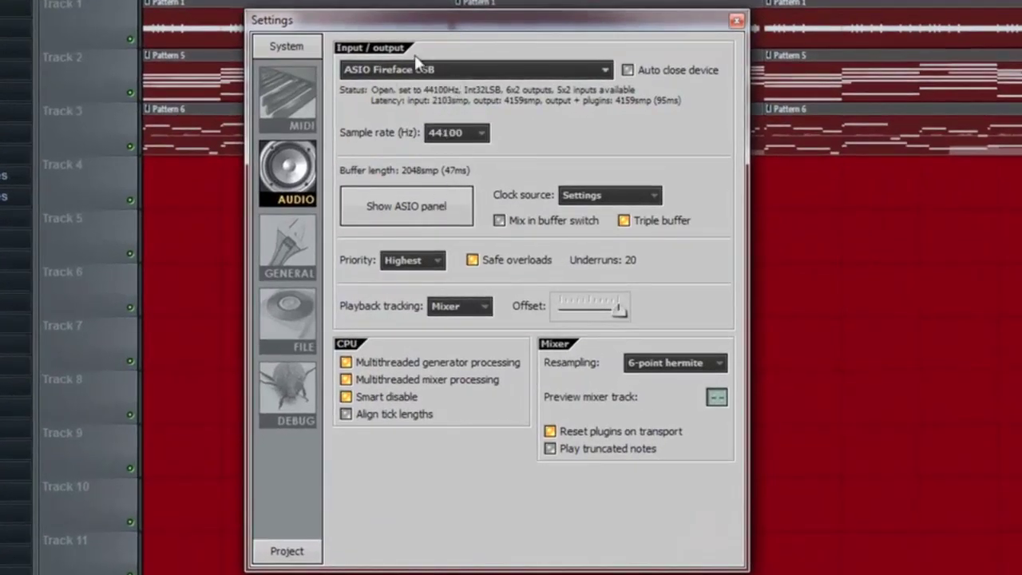
Switch the audio device to ASIO E-MU 0404 | USB.
left_click(479, 71)
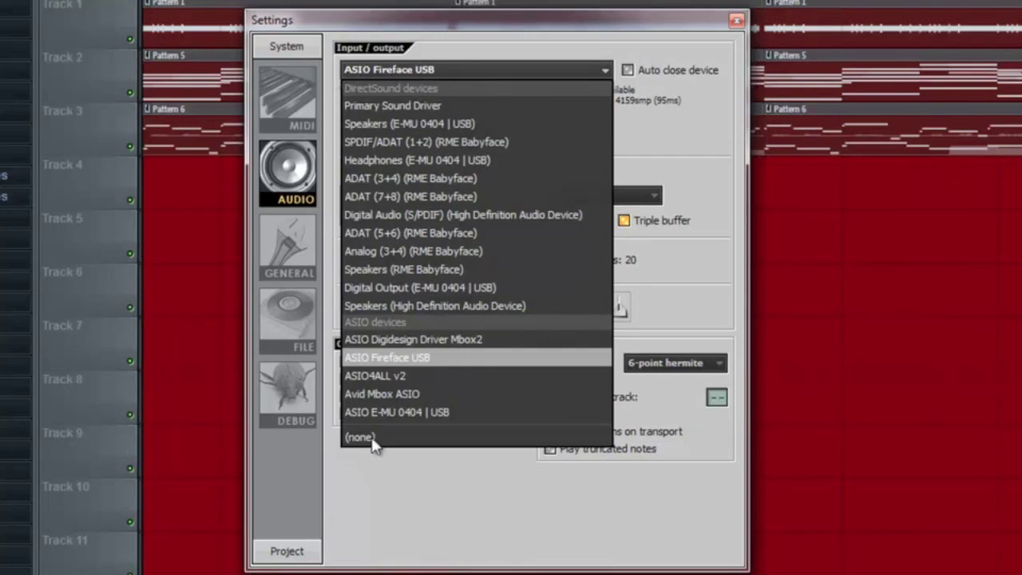
left_click(457, 413)
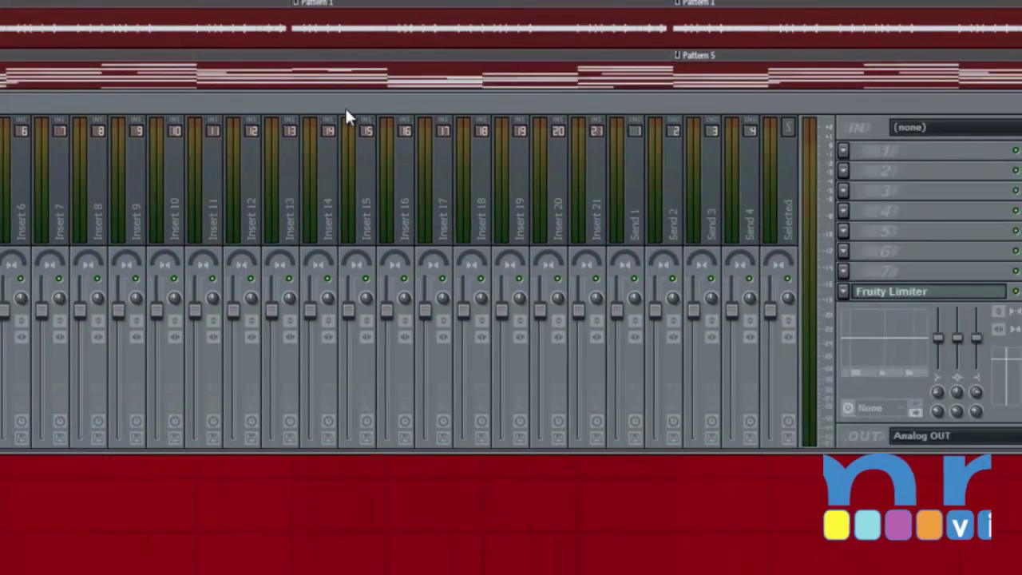
Select mixer Insert 15 and set its input to Analog IN A.
left_click_drag(346, 108, 453, 111)
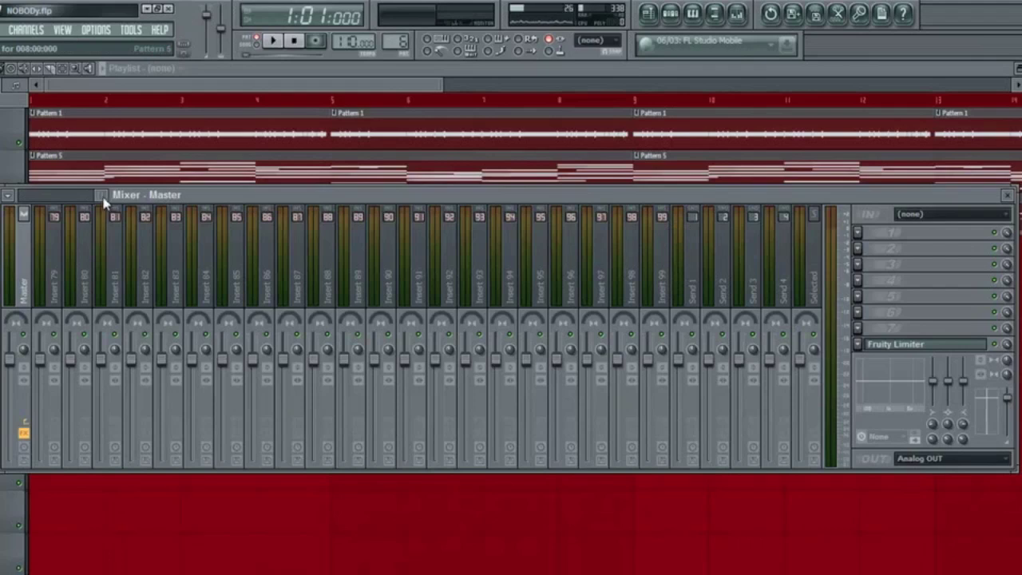
left_click(32, 198)
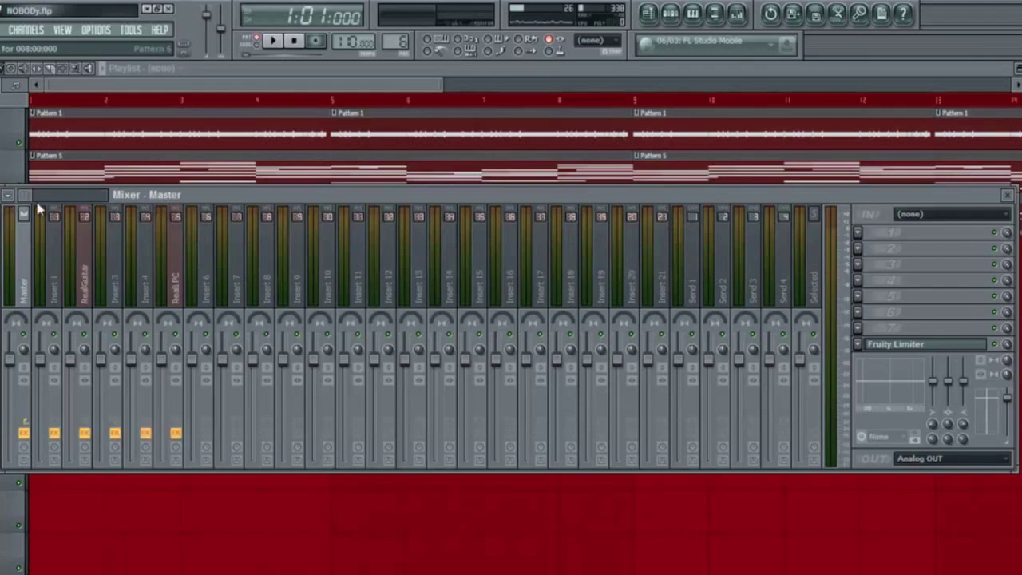
left_click(474, 274)
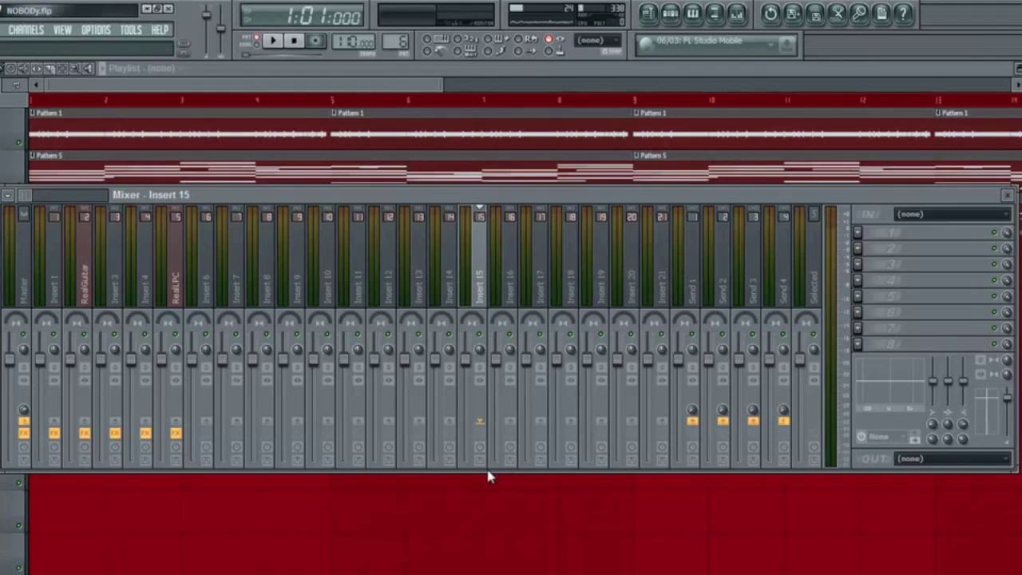
left_click(963, 217)
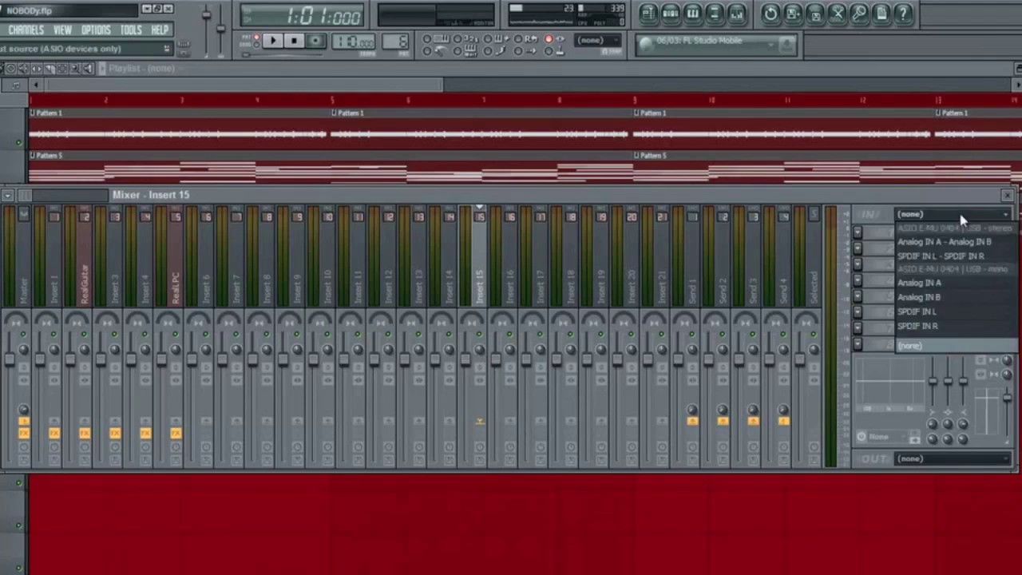
left_click(952, 285)
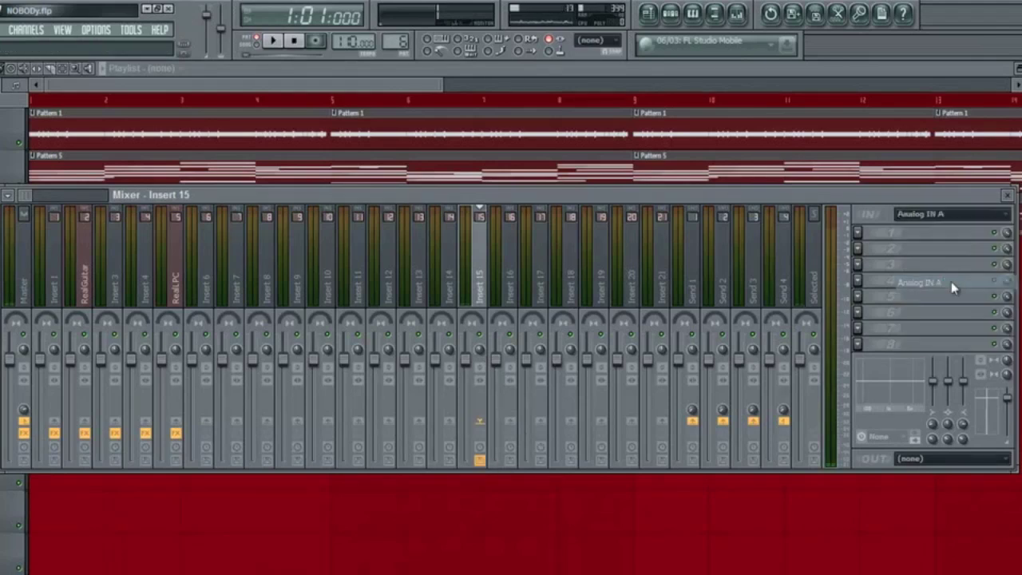